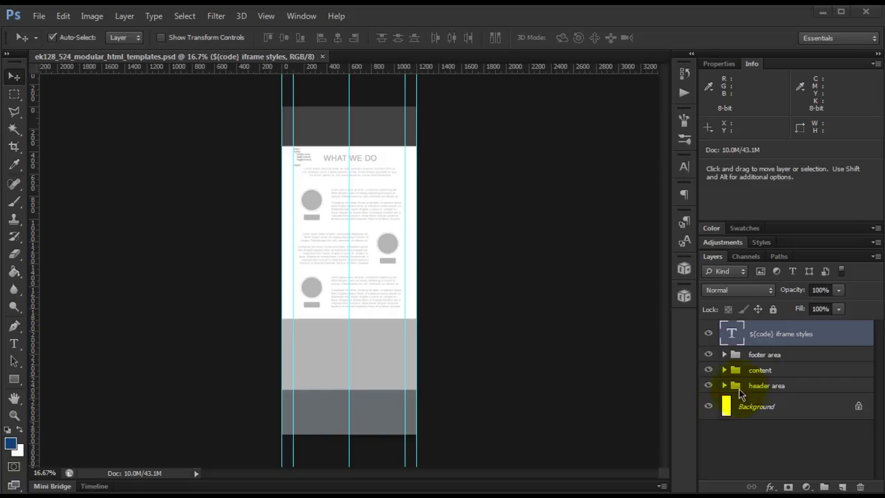
Auto-select the header, footer and content layers by clicking them on the canvas.
{"action": "left_click", "coordinate": [375, 127]}
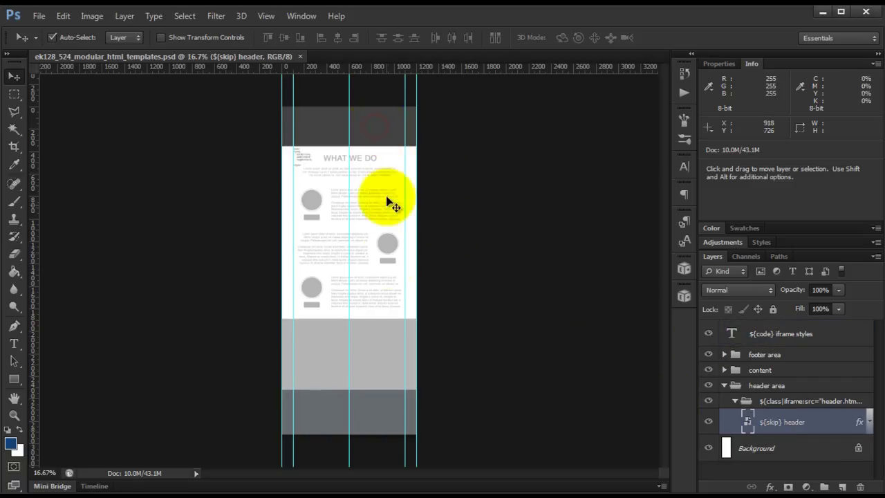
{"action": "left_click", "coordinate": [364, 409]}
{"action": "left_click", "coordinate": [360, 346]}
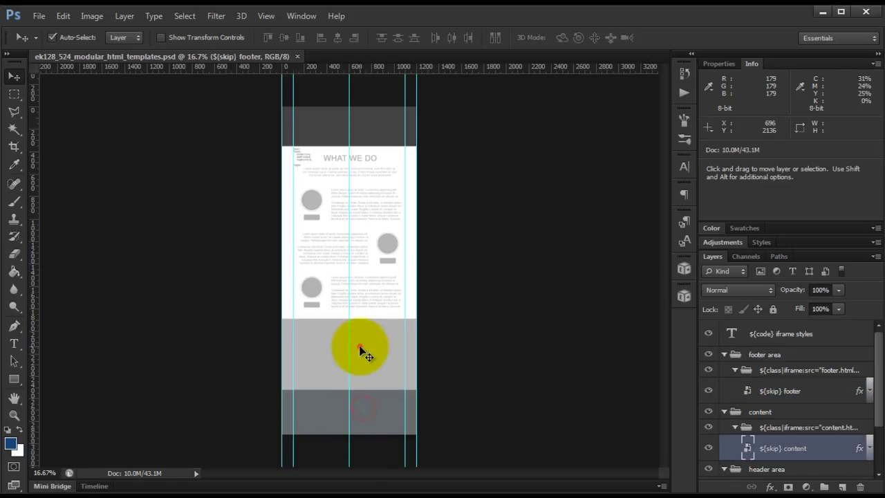
Collapse the footer, content and header iframe groups and their area groups, then deselect all layers.
{"action": "left_click", "coordinate": [735, 370]}
{"action": "left_click", "coordinate": [736, 407]}
{"action": "left_click", "coordinate": [734, 401]}
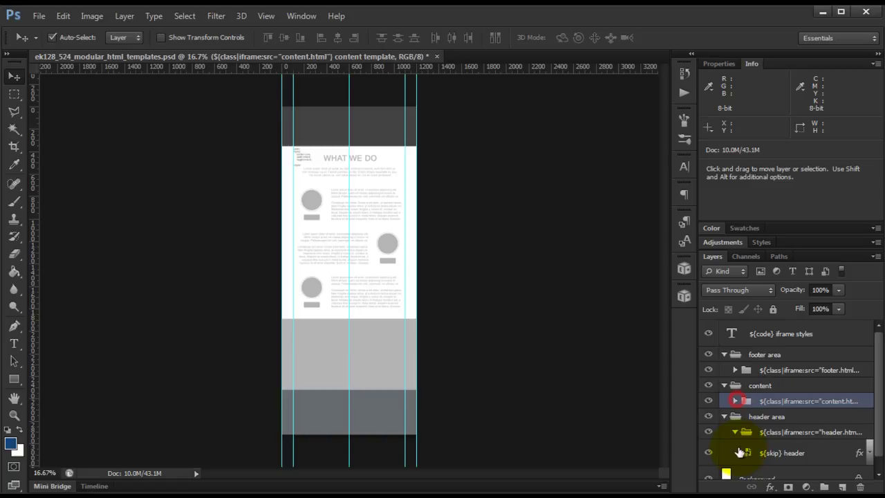
{"action": "left_click", "coordinate": [734, 432]}
{"action": "left_click", "coordinate": [724, 416]}
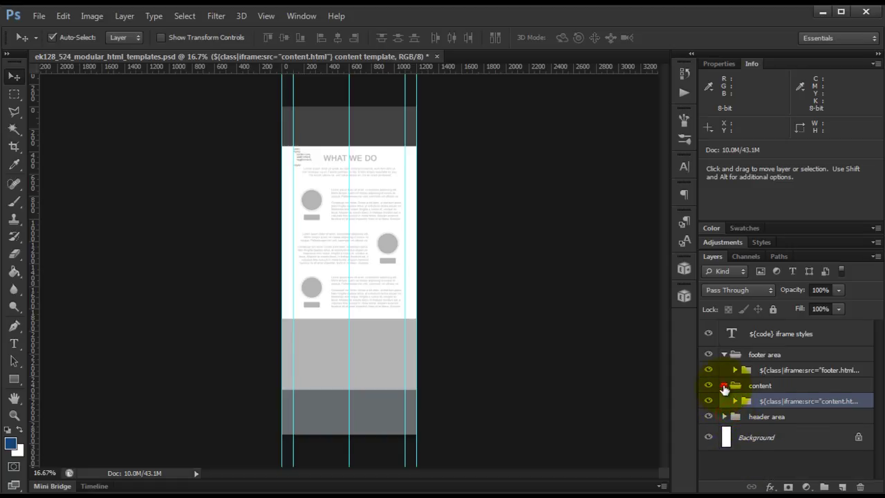
{"action": "left_click", "coordinate": [724, 386]}
{"action": "left_click", "coordinate": [723, 354]}
{"action": "left_click", "coordinate": [504, 311]}
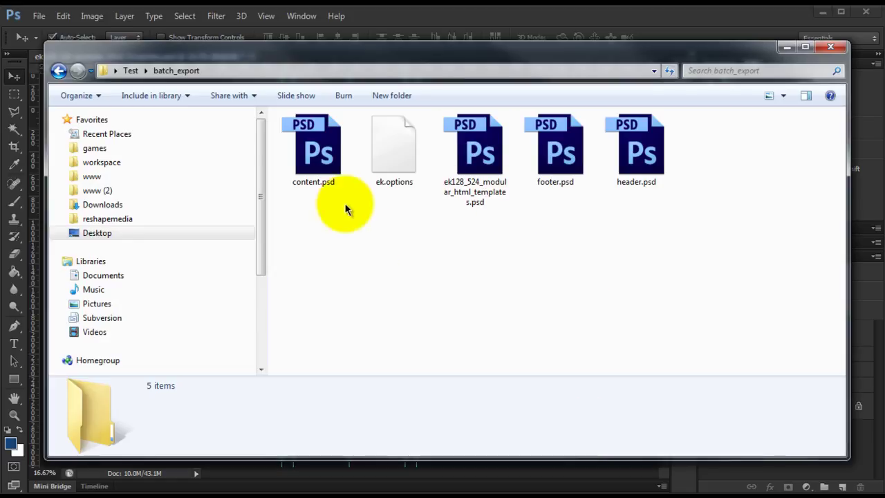
Select content.psd, footer.psd and header.psd in batch_export and drag them into Photoshop.
{"action": "left_click", "coordinate": [317, 149]}
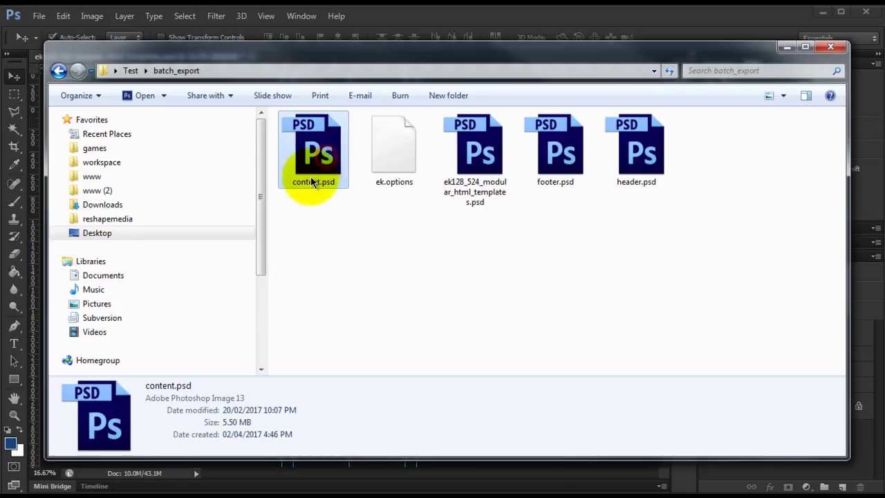
{"action": "left_click_drag", "start_coordinate": [578, 56], "coordinate": [615, 137]}
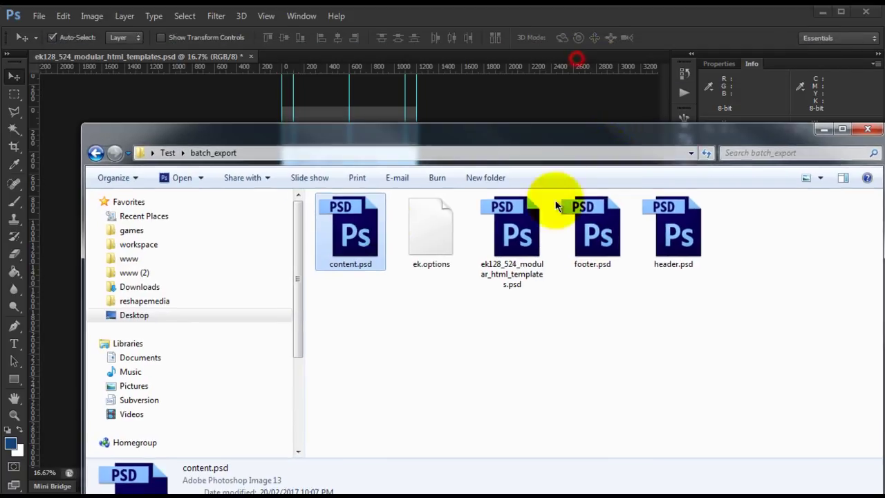
{"action": "left_click", "coordinate": [608, 237], "text": "ctrl"}
{"action": "left_click", "coordinate": [667, 232], "text": "ctrl"}
{"action": "left_click_drag", "start_coordinate": [666, 231], "coordinate": [498, 54]}
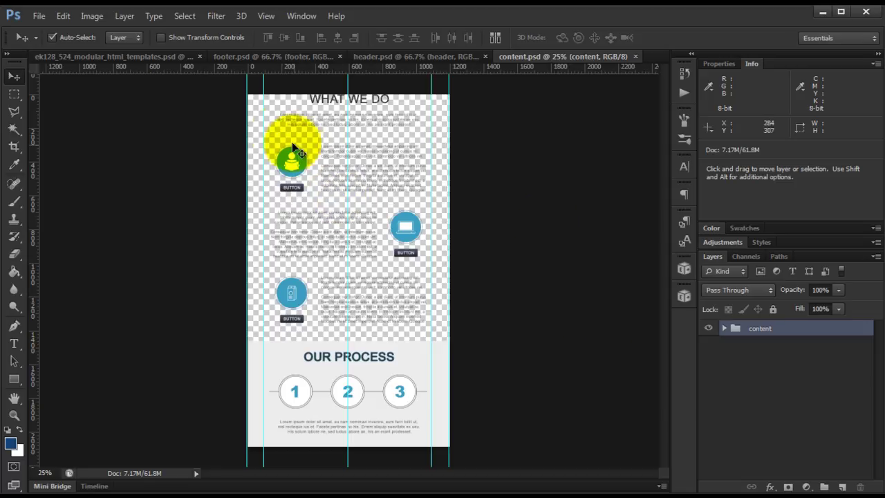
{"action": "left_click", "coordinate": [296, 56]}
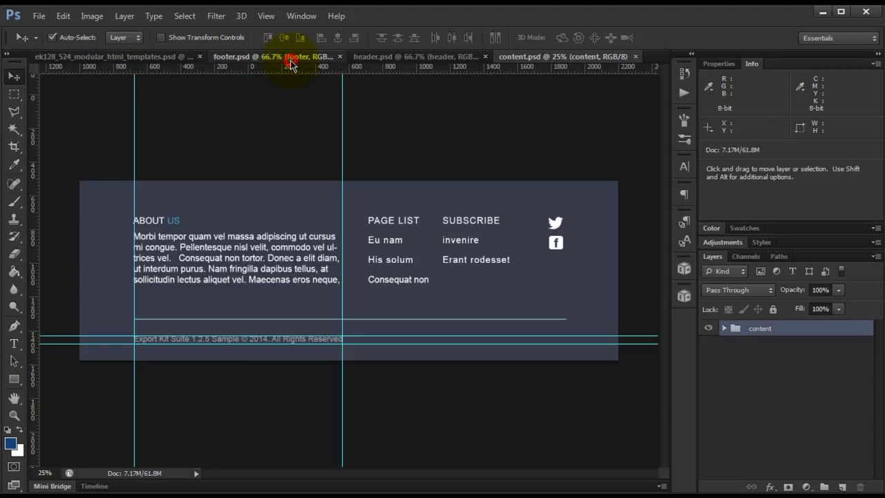
{"action": "left_click", "coordinate": [420, 56]}
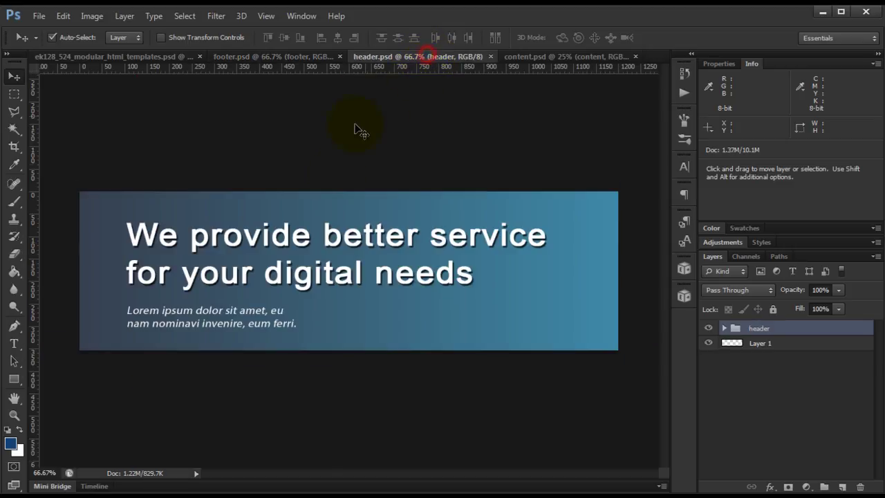
{"action": "left_click", "coordinate": [724, 328]}
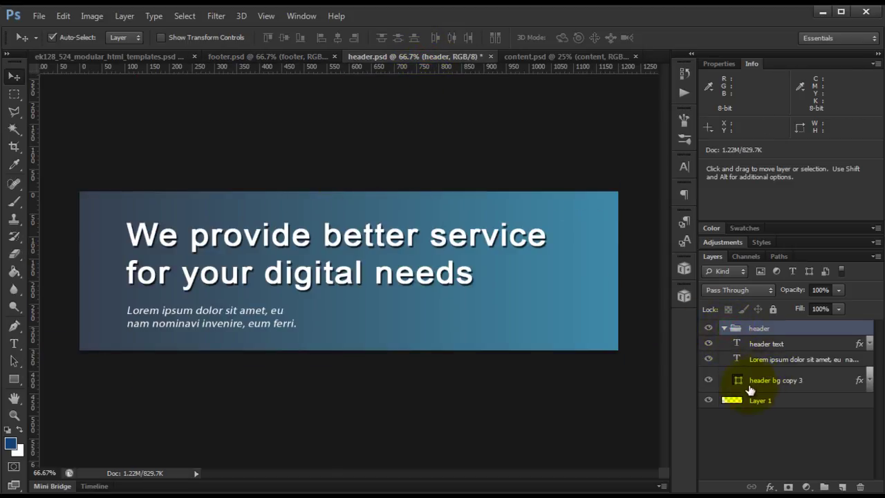
{"action": "left_click", "coordinate": [273, 56]}
{"action": "left_click", "coordinate": [724, 328]}
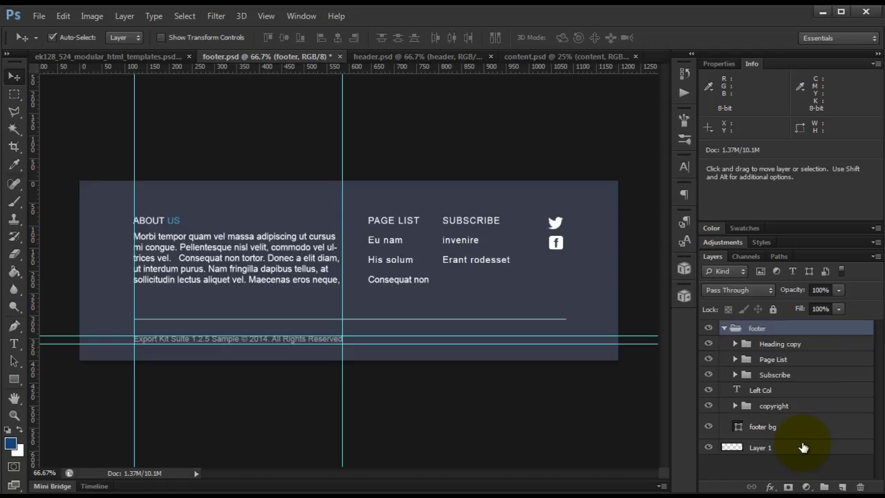
{"action": "left_click", "coordinate": [570, 56]}
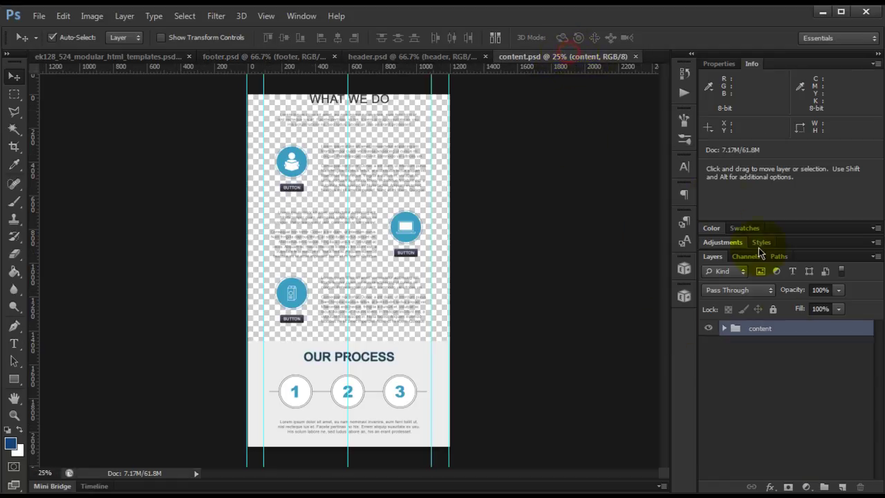
{"action": "left_click", "coordinate": [725, 329]}
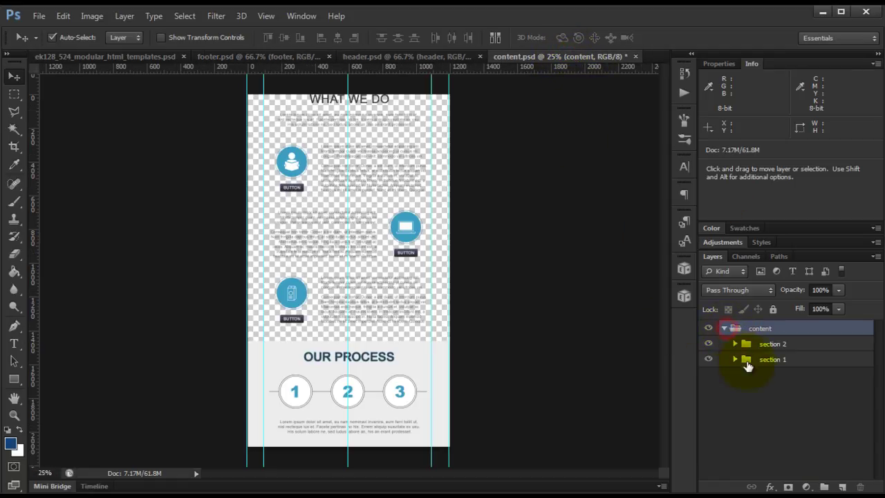
{"action": "left_click", "coordinate": [736, 360]}
{"action": "left_click", "coordinate": [735, 360]}
{"action": "left_click", "coordinate": [735, 343]}
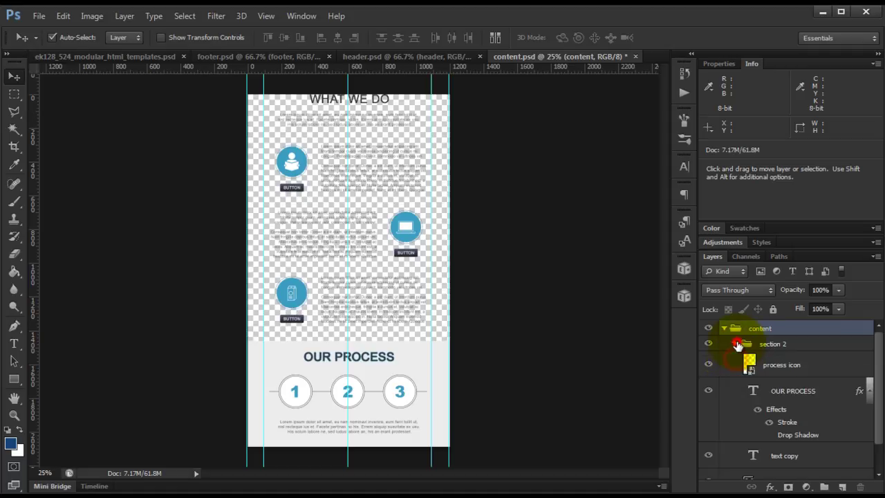
{"action": "left_click", "coordinate": [736, 343]}
{"action": "left_click", "coordinate": [725, 330]}
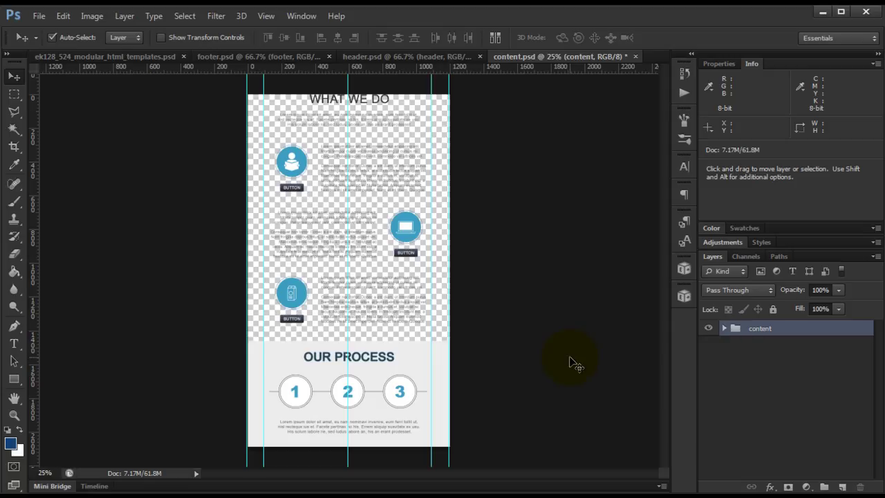
{"action": "left_click", "coordinate": [279, 58]}
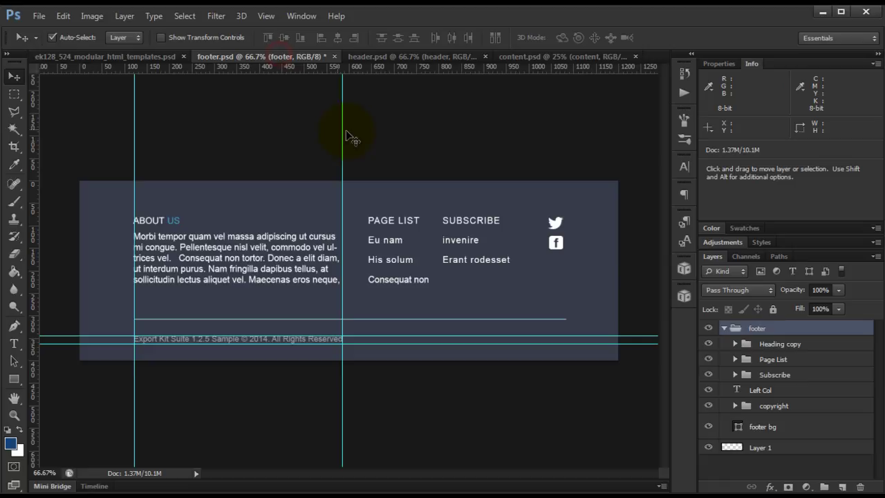
{"action": "left_click", "coordinate": [118, 56]}
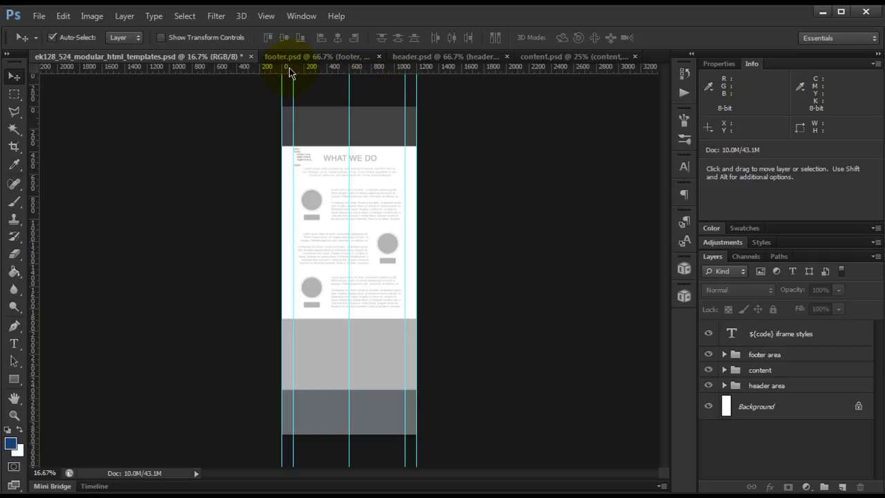
{"action": "left_click", "coordinate": [314, 56]}
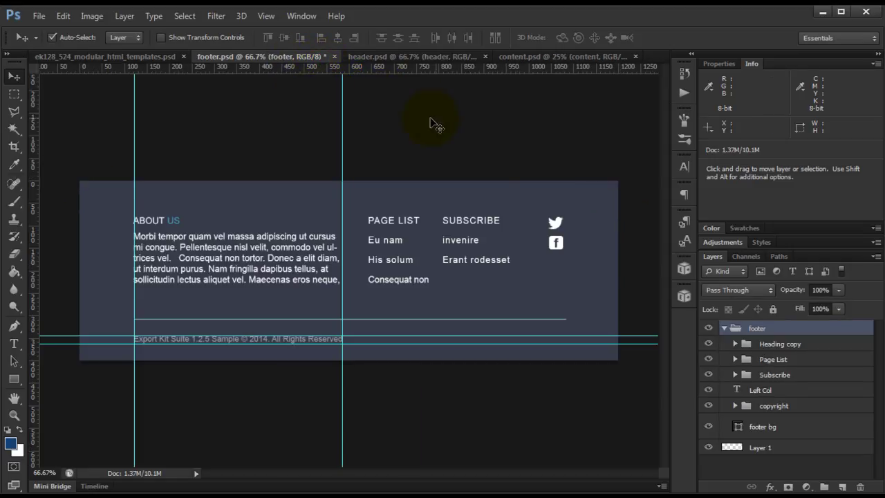
{"action": "left_click", "coordinate": [401, 55]}
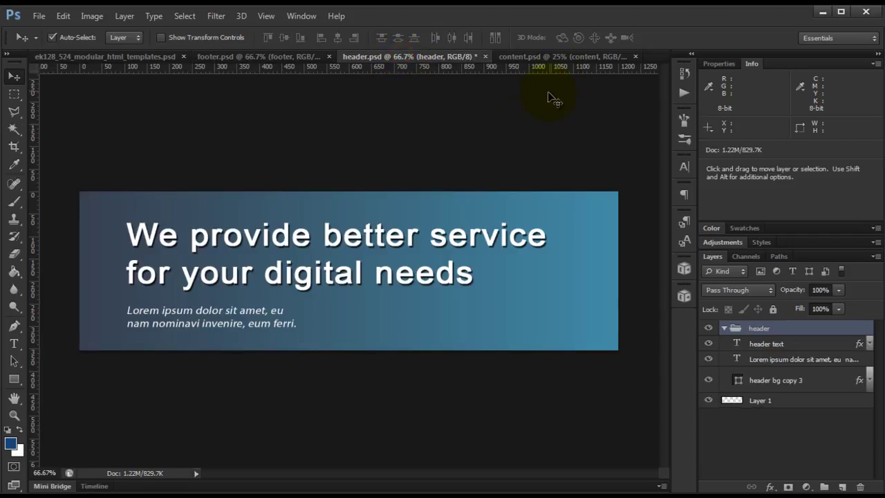
{"action": "left_click", "coordinate": [560, 56]}
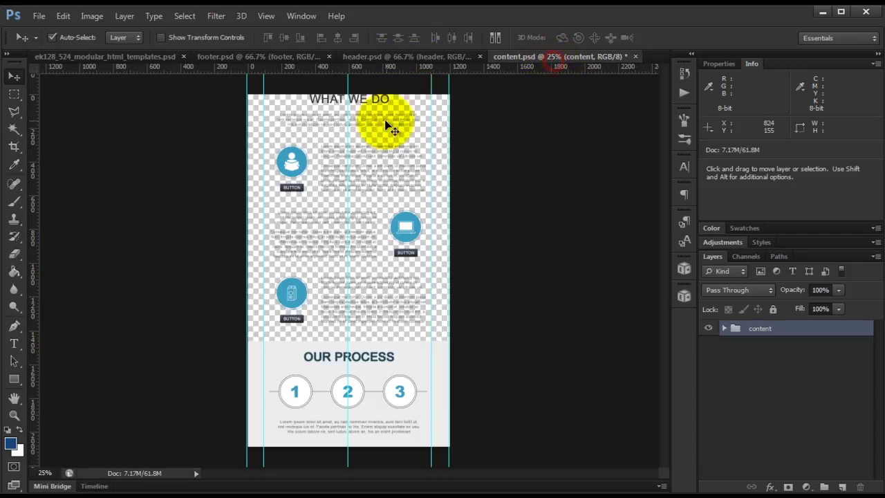
Close content.psd, header.psd and footer.psd, answering No to saving each.
{"action": "left_click", "coordinate": [637, 56]}
{"action": "left_click", "coordinate": [443, 204]}
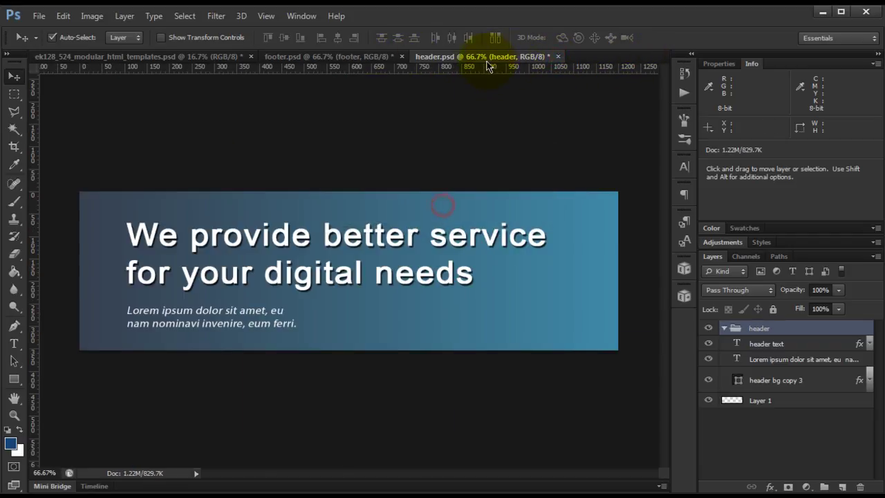
{"action": "left_click", "coordinate": [558, 56]}
{"action": "left_click", "coordinate": [443, 203]}
{"action": "left_click", "coordinate": [405, 56]}
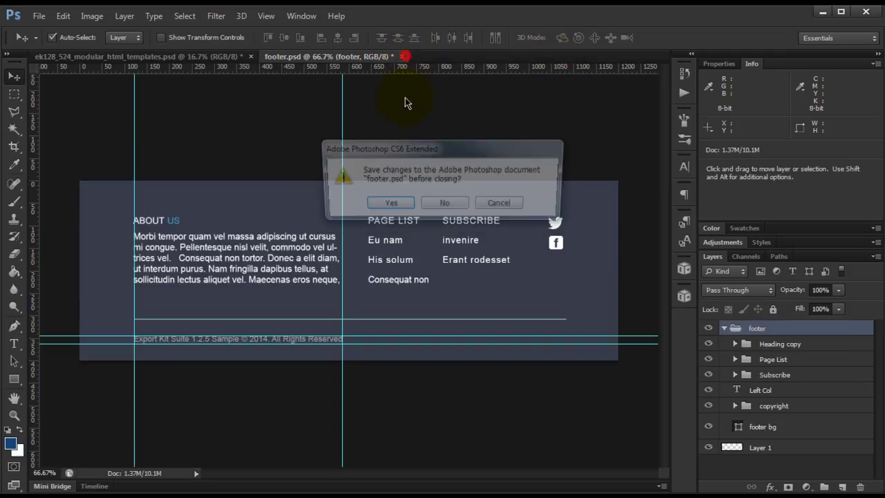
{"action": "left_click", "coordinate": [443, 203]}
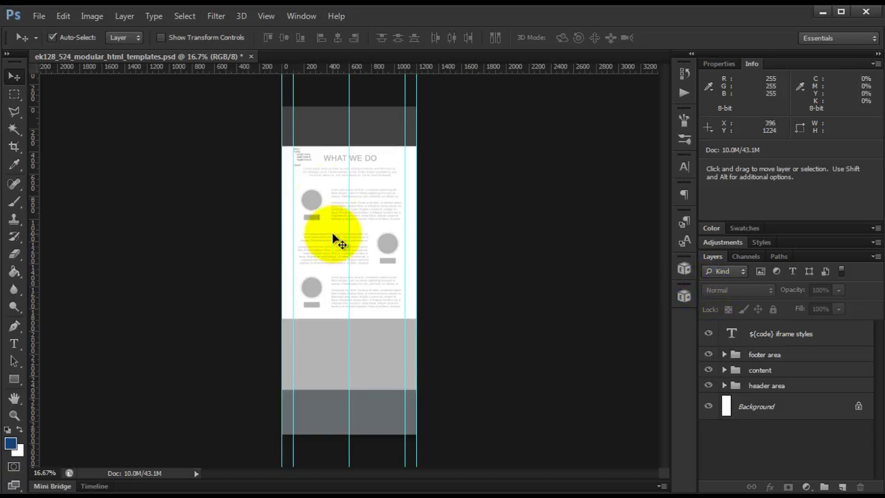
In Export Kit's Exports settings, choose HTML5 as the export format and run Export Now.
{"action": "left_click", "coordinate": [683, 268]}
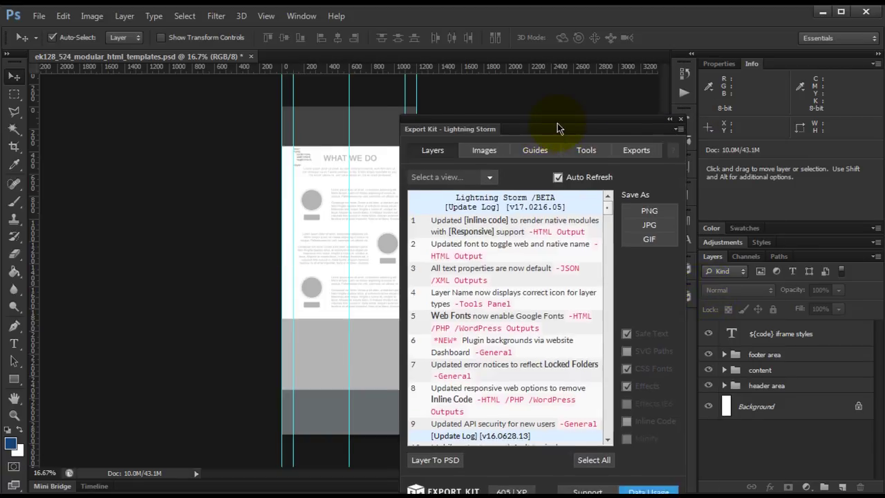
{"action": "left_click_drag", "start_coordinate": [557, 123], "coordinate": [497, 91]}
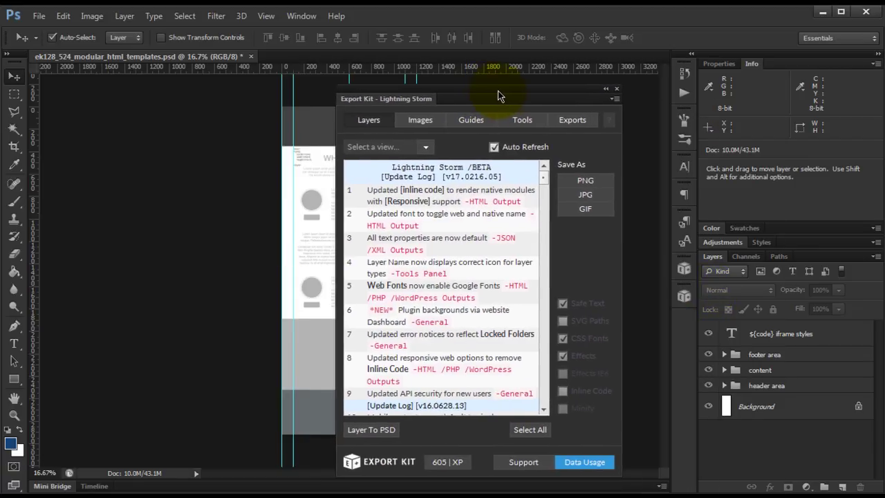
{"action": "left_click", "coordinate": [573, 120]}
{"action": "left_click", "coordinate": [455, 147]}
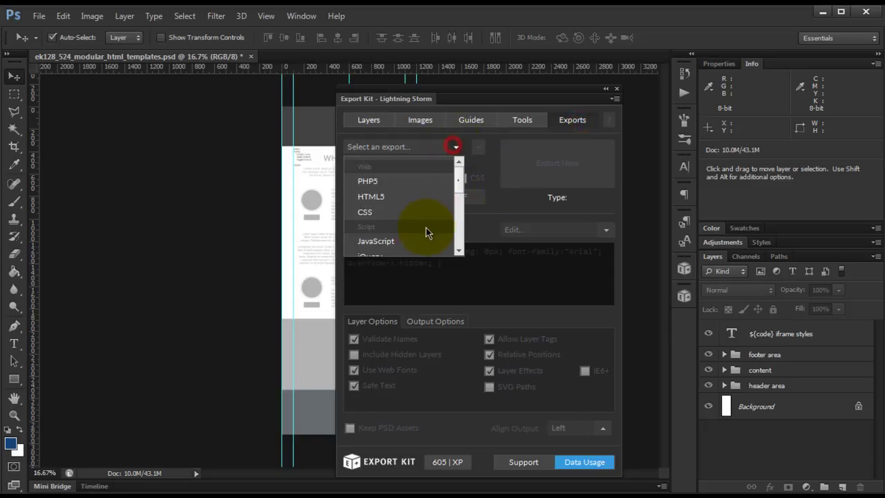
{"action": "left_click", "coordinate": [405, 197]}
{"action": "left_click", "coordinate": [560, 169]}
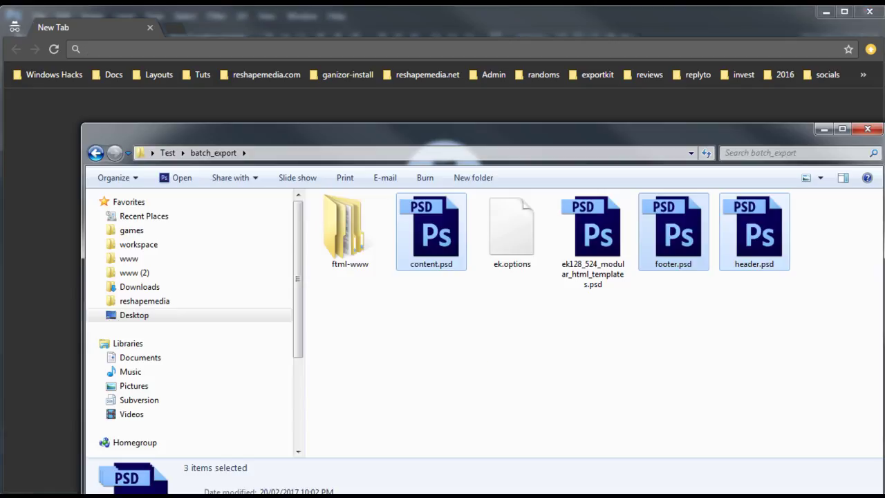
Load the .html file from ftml-www > html5 in Chrome and scroll through its unloaded frames.
{"action": "double_click", "coordinate": [328, 228]}
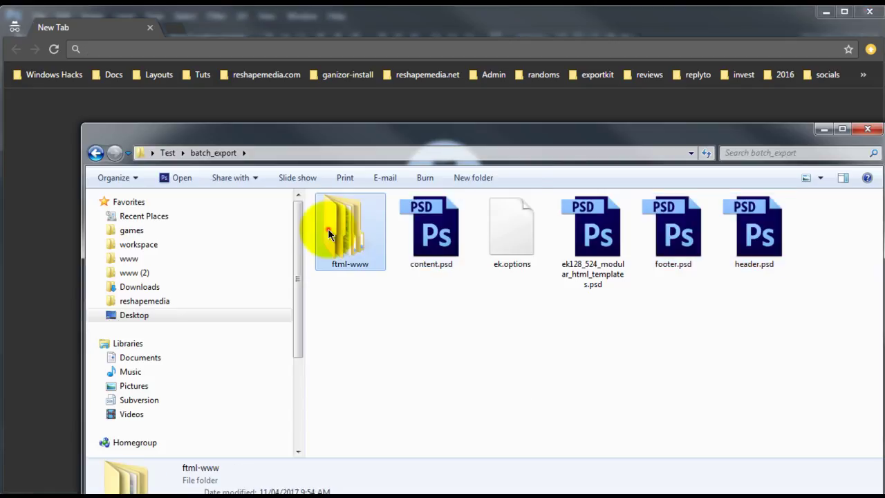
{"action": "double_click", "coordinate": [360, 215]}
{"action": "left_click_drag", "start_coordinate": [408, 229], "coordinate": [62, 180]}
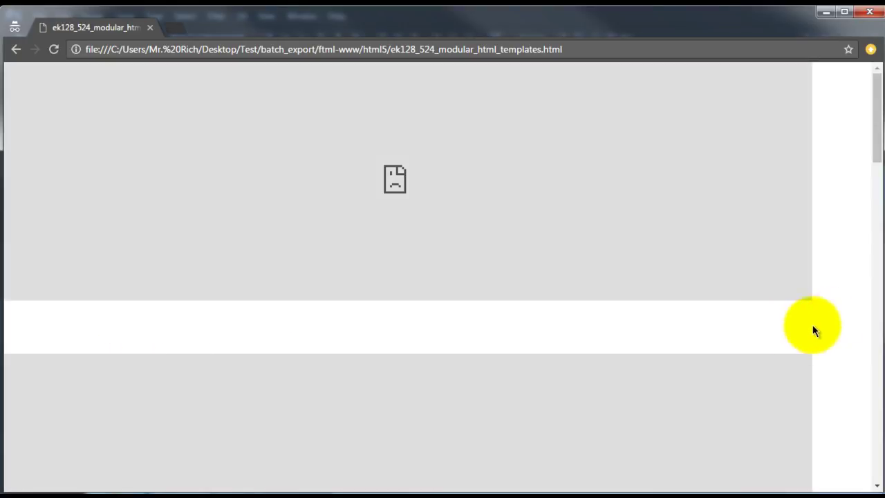
{"action": "left_click", "coordinate": [836, 318]}
{"action": "scroll", "coordinate": [835, 317], "scroll_direction": "down", "scroll_amount": 20}
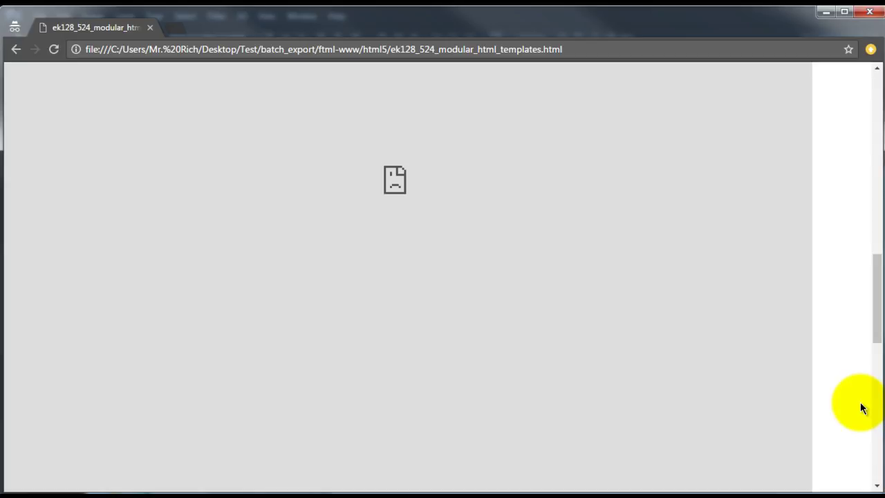
{"action": "scroll", "coordinate": [853, 432], "scroll_direction": "up", "scroll_amount": 8}
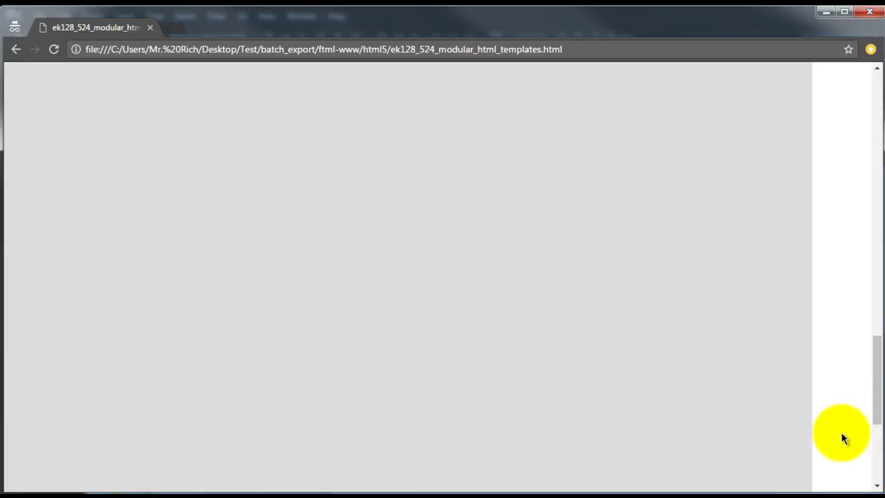
{"action": "scroll", "coordinate": [836, 434], "scroll_direction": "up", "scroll_amount": 10}
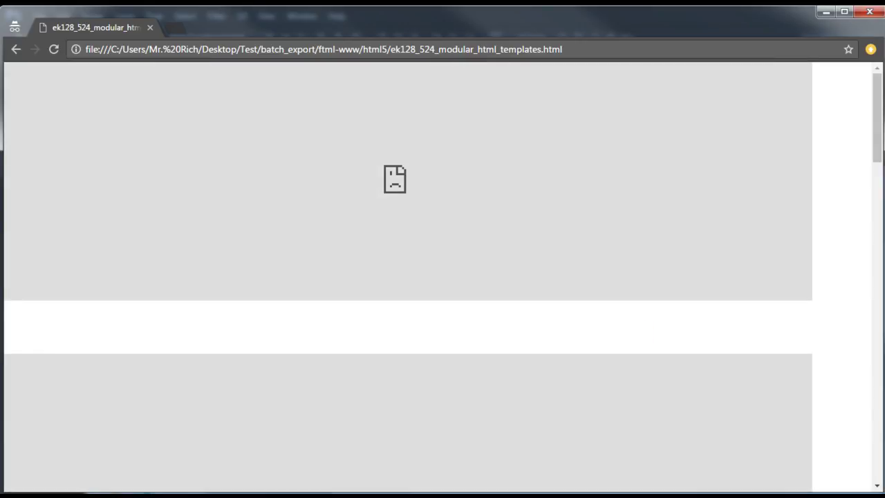
Dismiss the export report, then review header.psd, footer.psd and ek.options in batch_export.
{"action": "key", "text": "alt+Tab"}
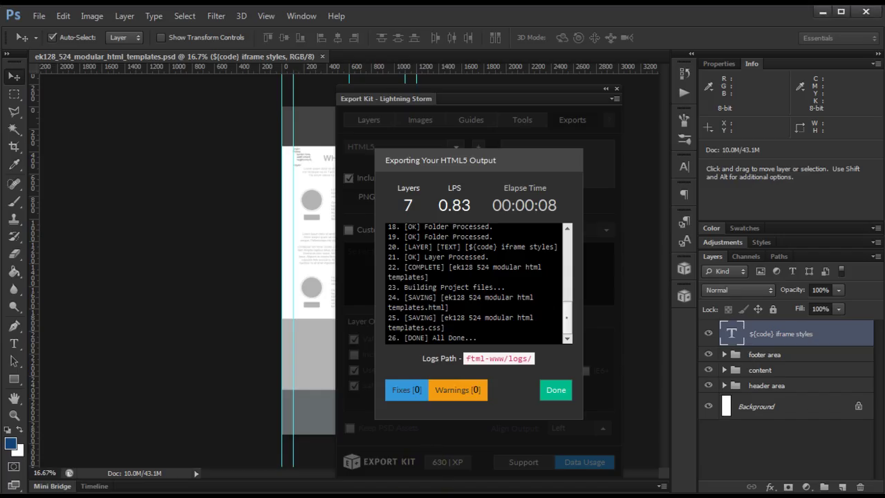
{"action": "left_click", "coordinate": [557, 388]}
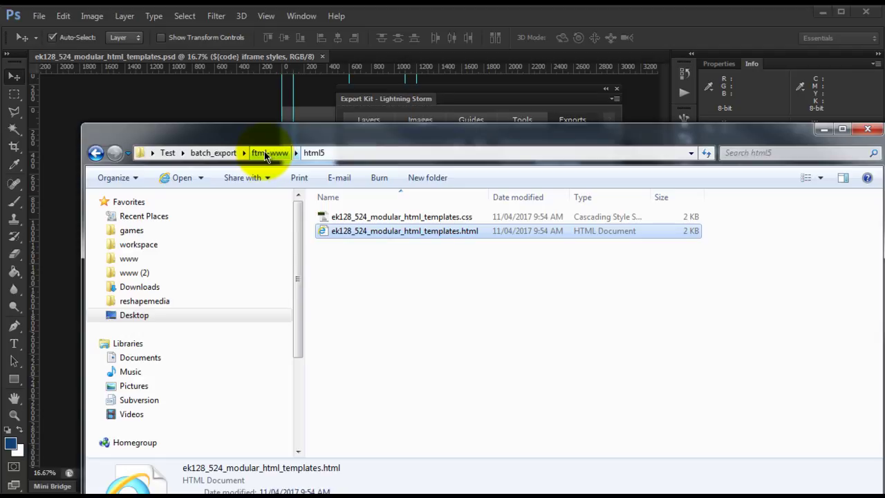
{"action": "left_click", "coordinate": [211, 155]}
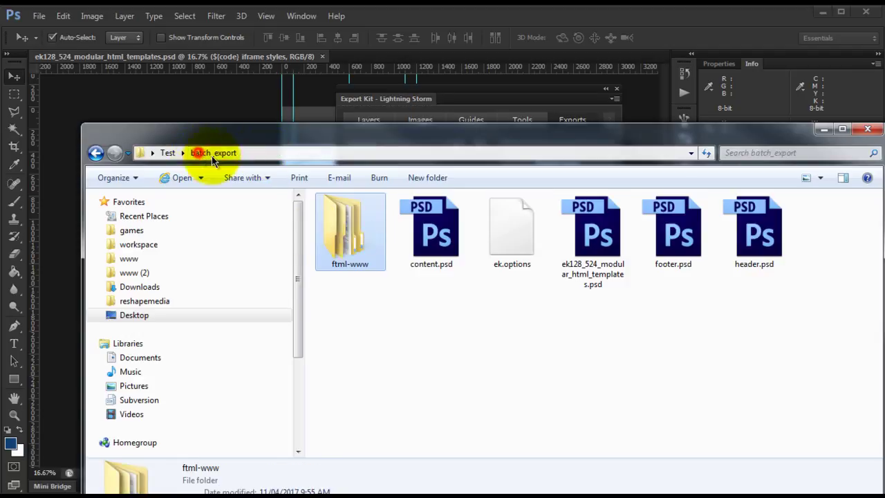
{"action": "left_click", "coordinate": [551, 336]}
{"action": "left_click", "coordinate": [752, 252]}
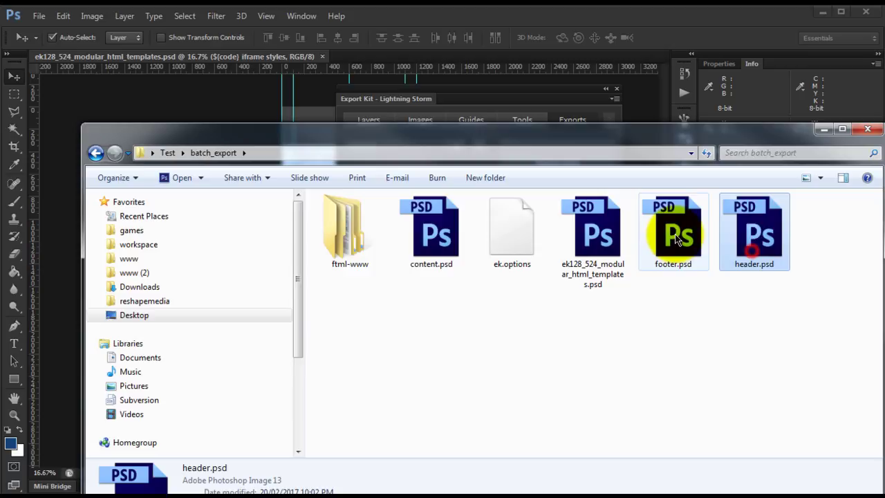
{"action": "left_click", "coordinate": [675, 237]}
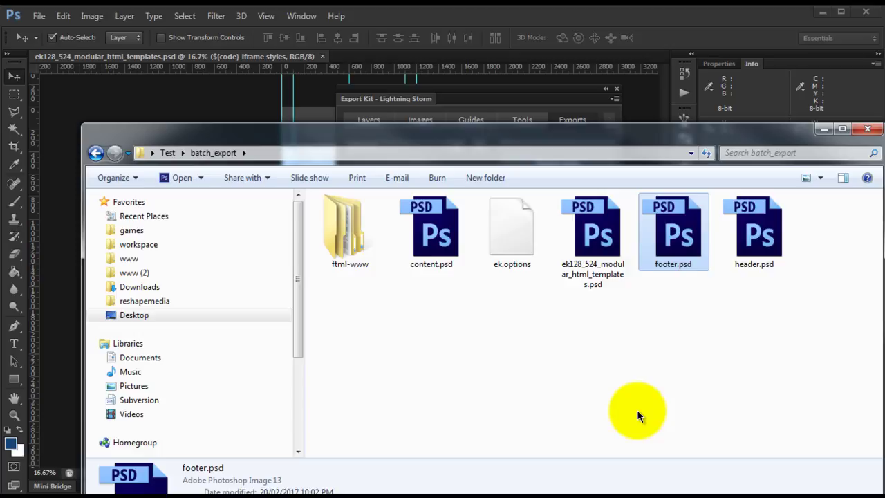
{"action": "left_click", "coordinate": [519, 240]}
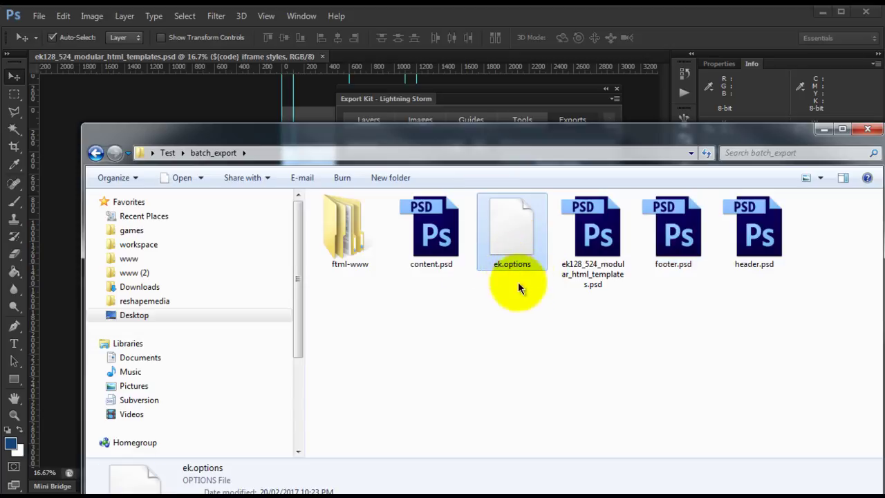
{"action": "left_click", "coordinate": [503, 95]}
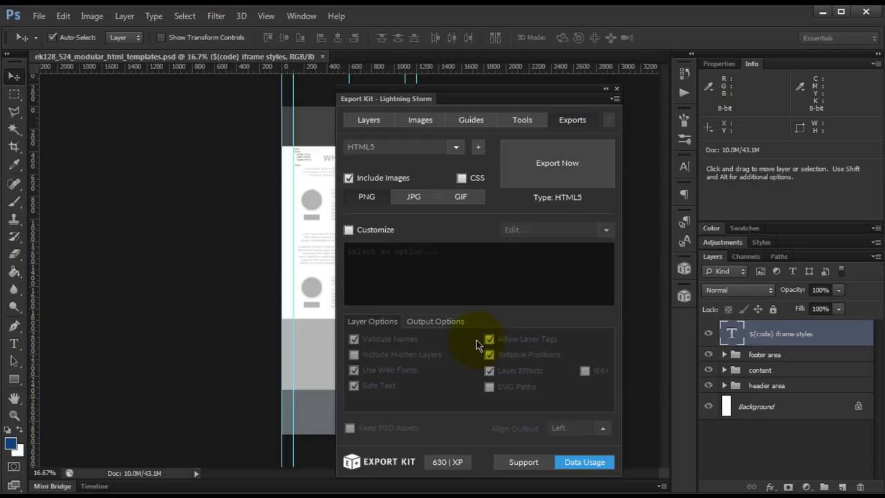
In Export Kit's Tools tab, pick Test > batch_export as Batch Folder and click Run Batch.
{"action": "left_click", "coordinate": [522, 121]}
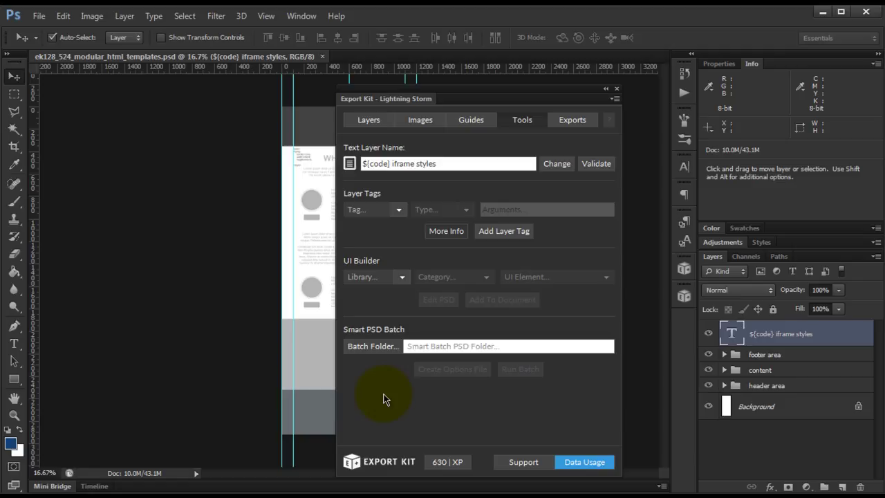
{"action": "left_click", "coordinate": [376, 346]}
{"action": "left_click_drag", "start_coordinate": [729, 262], "coordinate": [516, 89]}
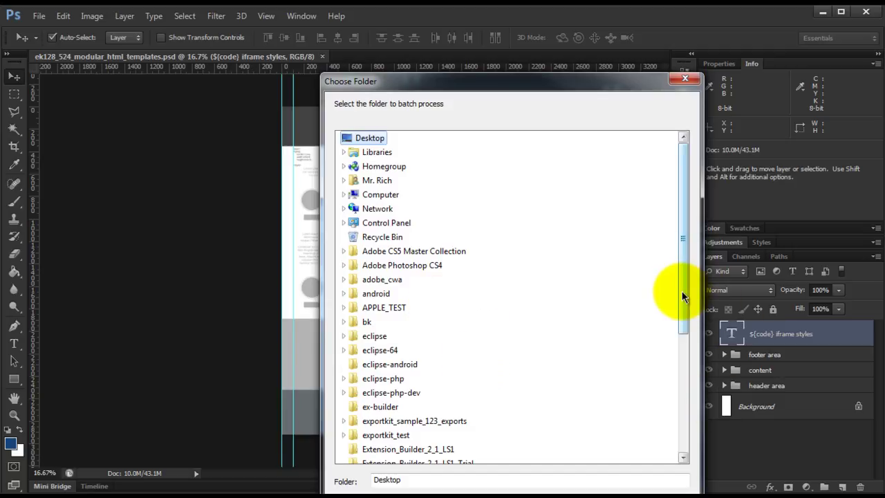
{"action": "left_click_drag", "start_coordinate": [681, 291], "coordinate": [684, 407]}
{"action": "left_click", "coordinate": [343, 350]}
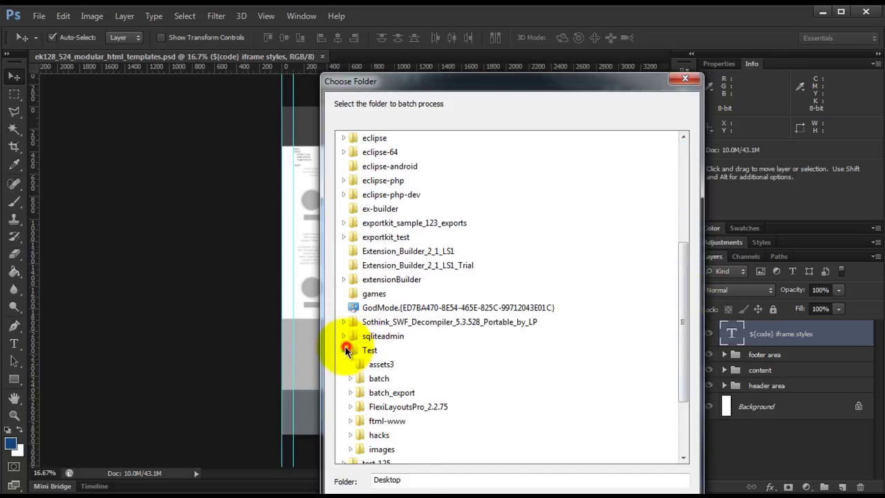
{"action": "left_click", "coordinate": [351, 393]}
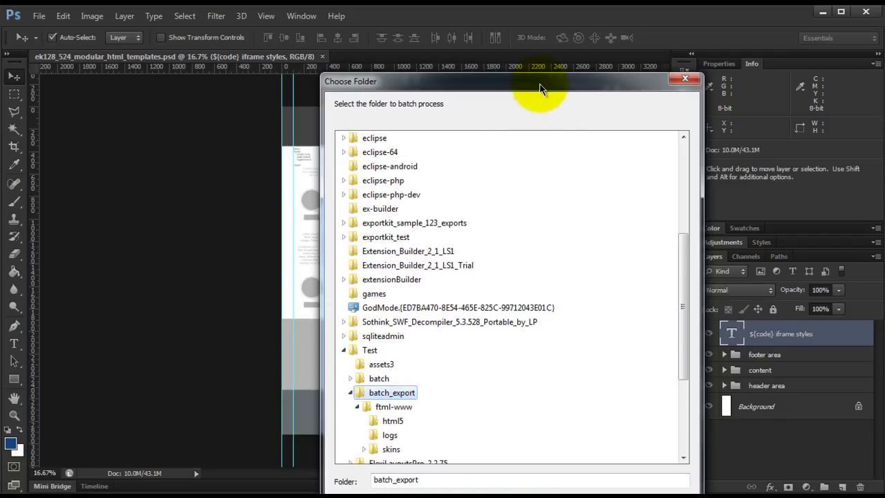
{"action": "left_click_drag", "start_coordinate": [539, 89], "coordinate": [483, 38]}
{"action": "left_click", "coordinate": [555, 454]}
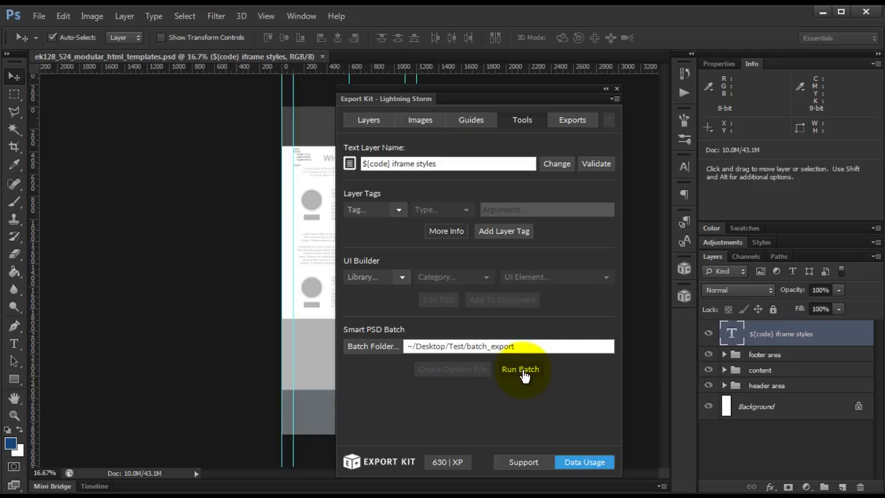
{"action": "left_click", "coordinate": [521, 371]}
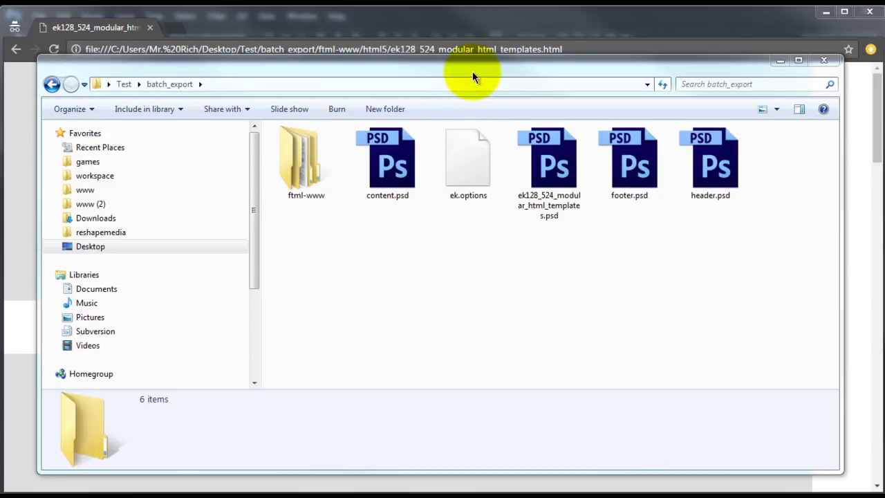
Browse ftml-www > html5 to confirm the content, footer and header HTML and CSS files.
{"action": "double_click", "coordinate": [298, 162]}
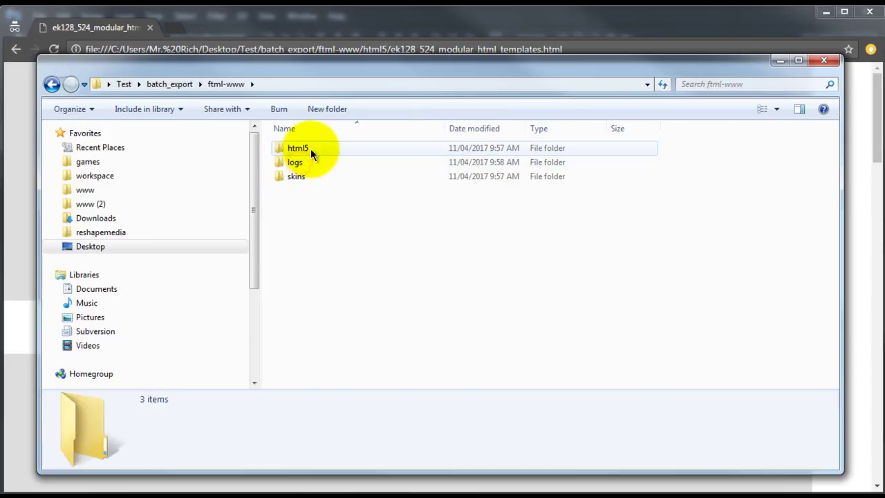
{"action": "double_click", "coordinate": [310, 148]}
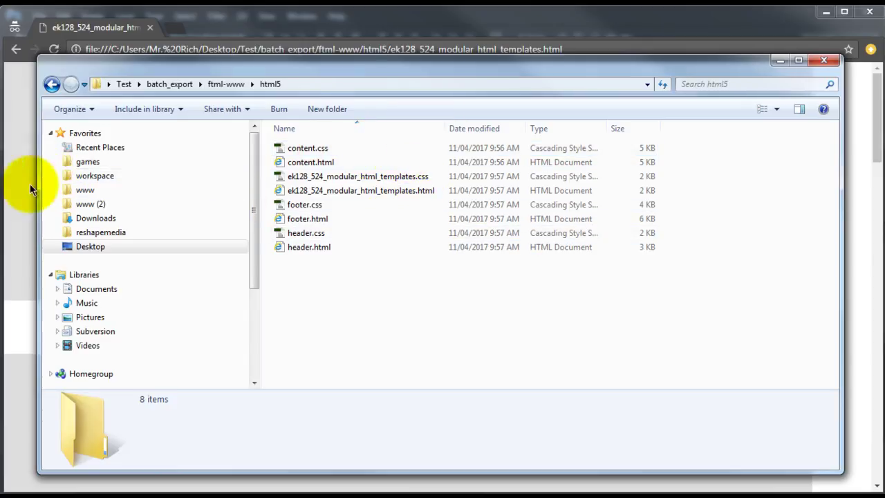
{"action": "left_click", "coordinate": [16, 247]}
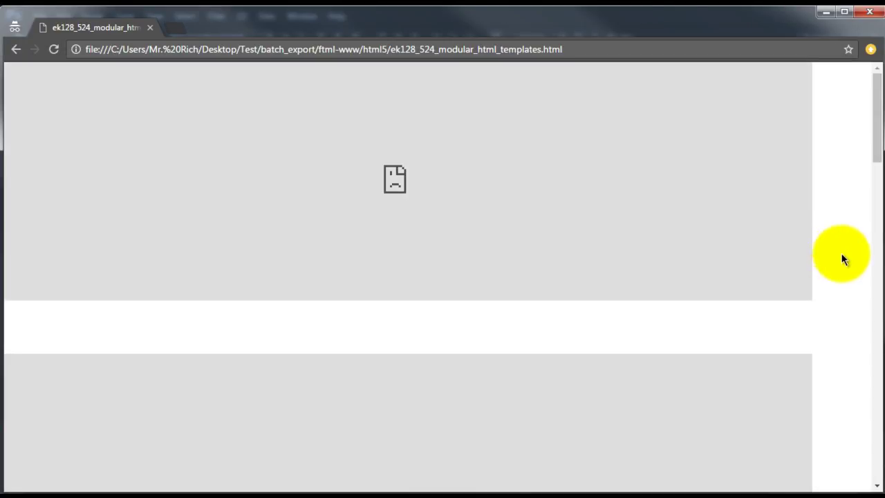
Reload with F5 and select the Our Process paragraph and footer text to show it's live HTML.
{"action": "key", "text": "F5"}
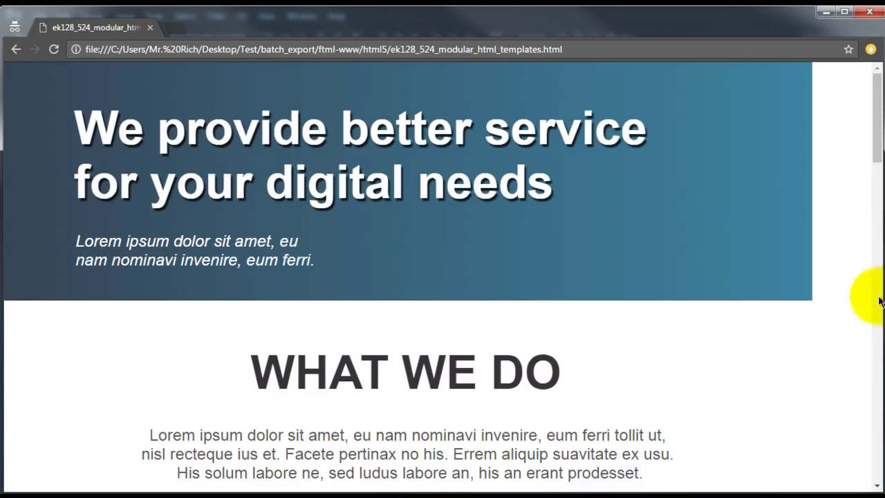
{"action": "scroll", "coordinate": [755, 233], "scroll_direction": "down", "scroll_amount": 15}
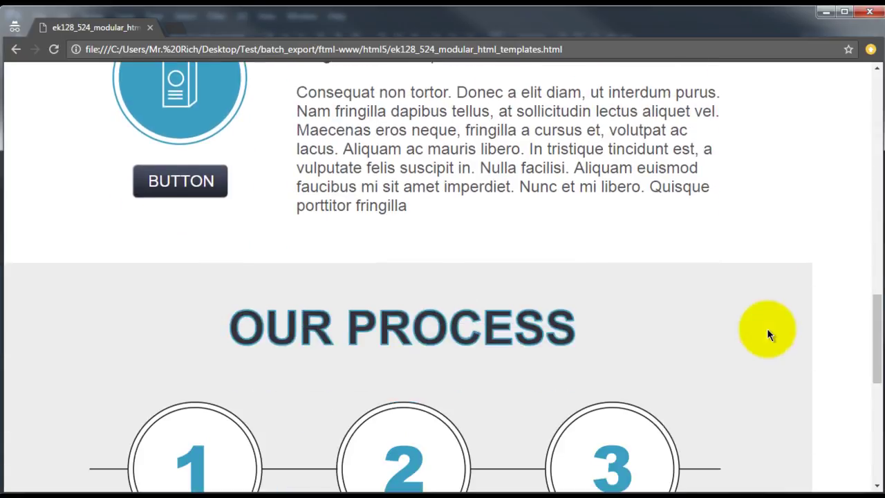
{"action": "scroll", "coordinate": [767, 332], "scroll_direction": "down", "scroll_amount": 3}
{"action": "left_click_drag", "start_coordinate": [446, 306], "coordinate": [418, 398]}
{"action": "scroll", "coordinate": [657, 417], "scroll_direction": "down", "scroll_amount": 4}
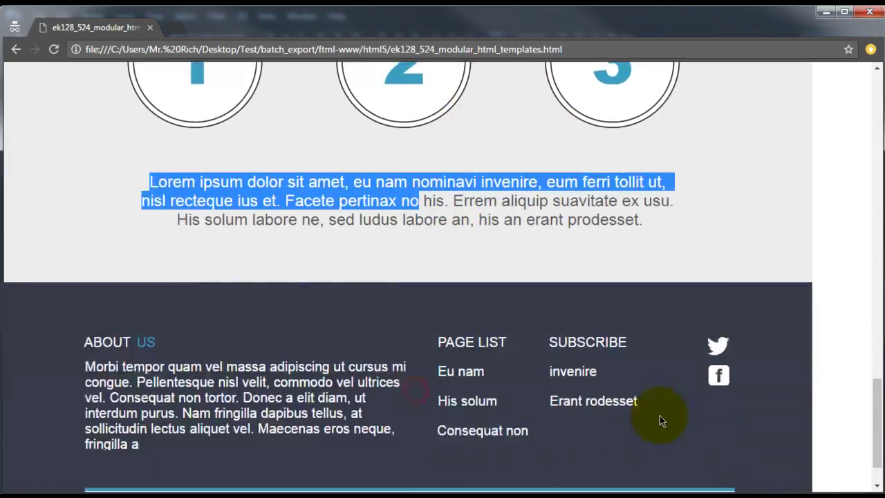
{"action": "left_click_drag", "start_coordinate": [506, 343], "coordinate": [168, 283]}
{"action": "left_click_drag", "start_coordinate": [261, 338], "coordinate": [339, 365]}
{"action": "left_click_drag", "start_coordinate": [228, 322], "coordinate": [552, 365]}
Scroll back up, selecting heading text and part of 'needs' in the banner headline.
{"action": "scroll", "coordinate": [511, 365], "scroll_direction": "up", "scroll_amount": 4}
{"action": "left_click", "coordinate": [488, 389]}
{"action": "scroll", "coordinate": [505, 386], "scroll_direction": "up", "scroll_amount": 2}
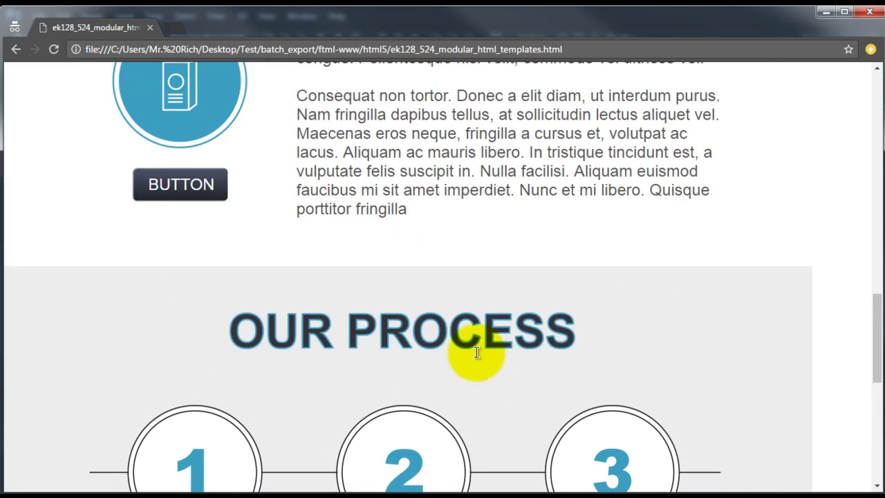
{"action": "left_click_drag", "start_coordinate": [495, 339], "coordinate": [343, 317]}
{"action": "left_click", "coordinate": [529, 154]}
{"action": "scroll", "coordinate": [565, 199], "scroll_direction": "up", "scroll_amount": 3}
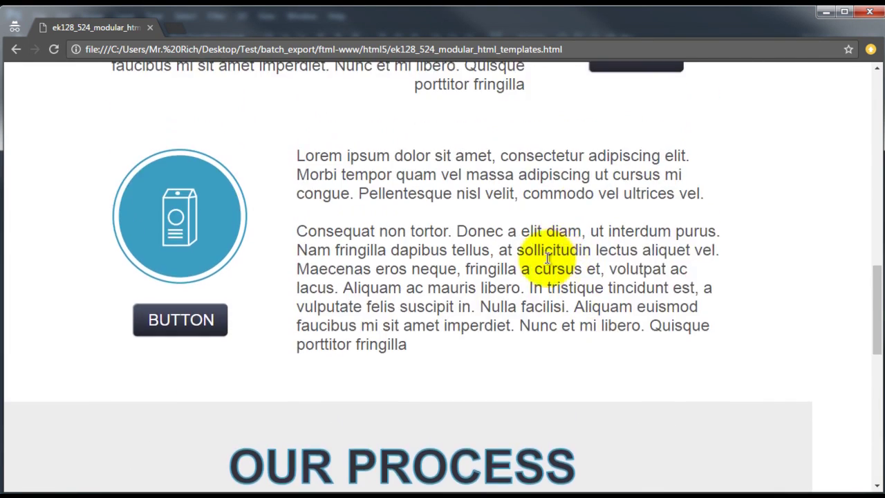
{"action": "scroll", "coordinate": [429, 311], "scroll_direction": "up", "scroll_amount": 6}
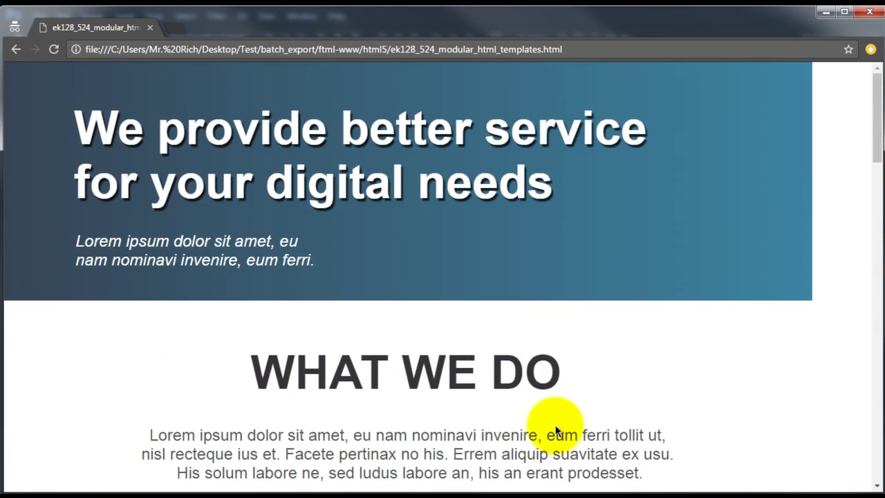
{"action": "left_click", "coordinate": [555, 425]}
{"action": "left_click_drag", "start_coordinate": [405, 193], "coordinate": [497, 211]}
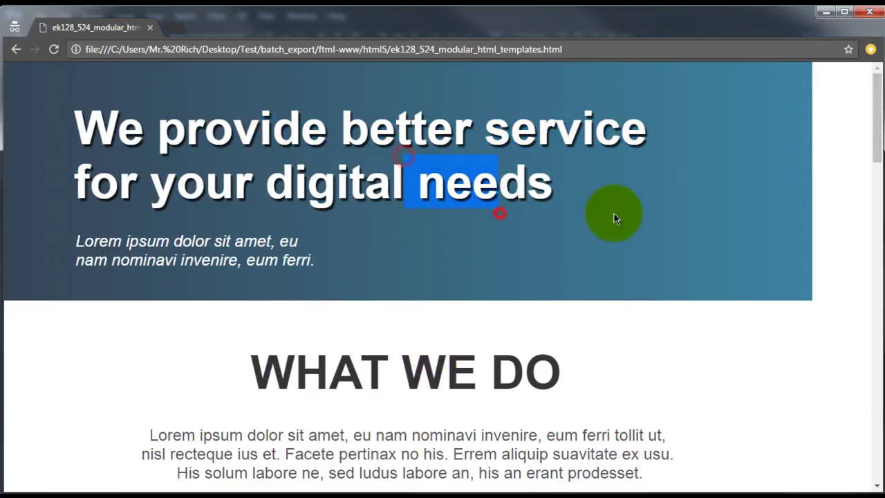